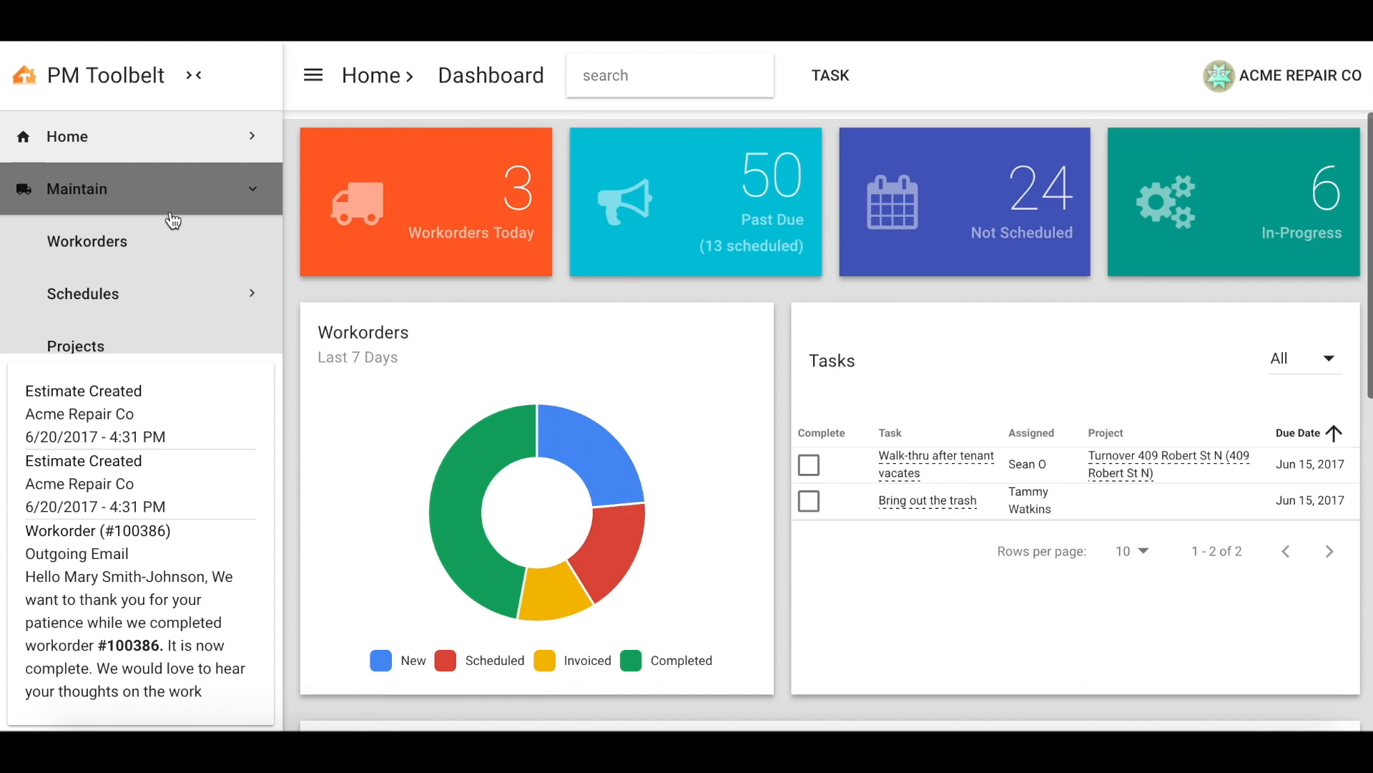
Open the completed "Roof the house" workorder for City Slickers Apartments from the Workorders list
{"action": "left_click", "coordinate": [144, 241]}
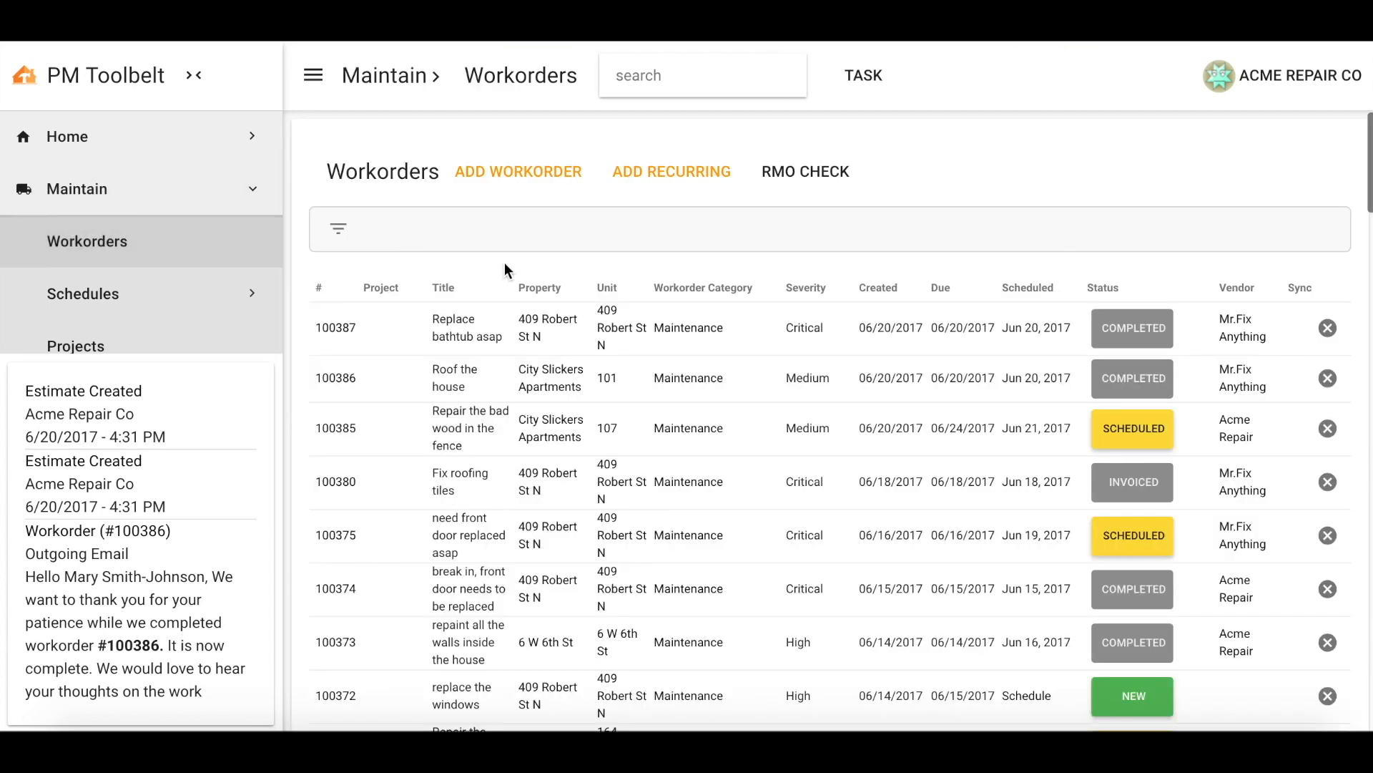
{"action": "left_click", "coordinate": [335, 379]}
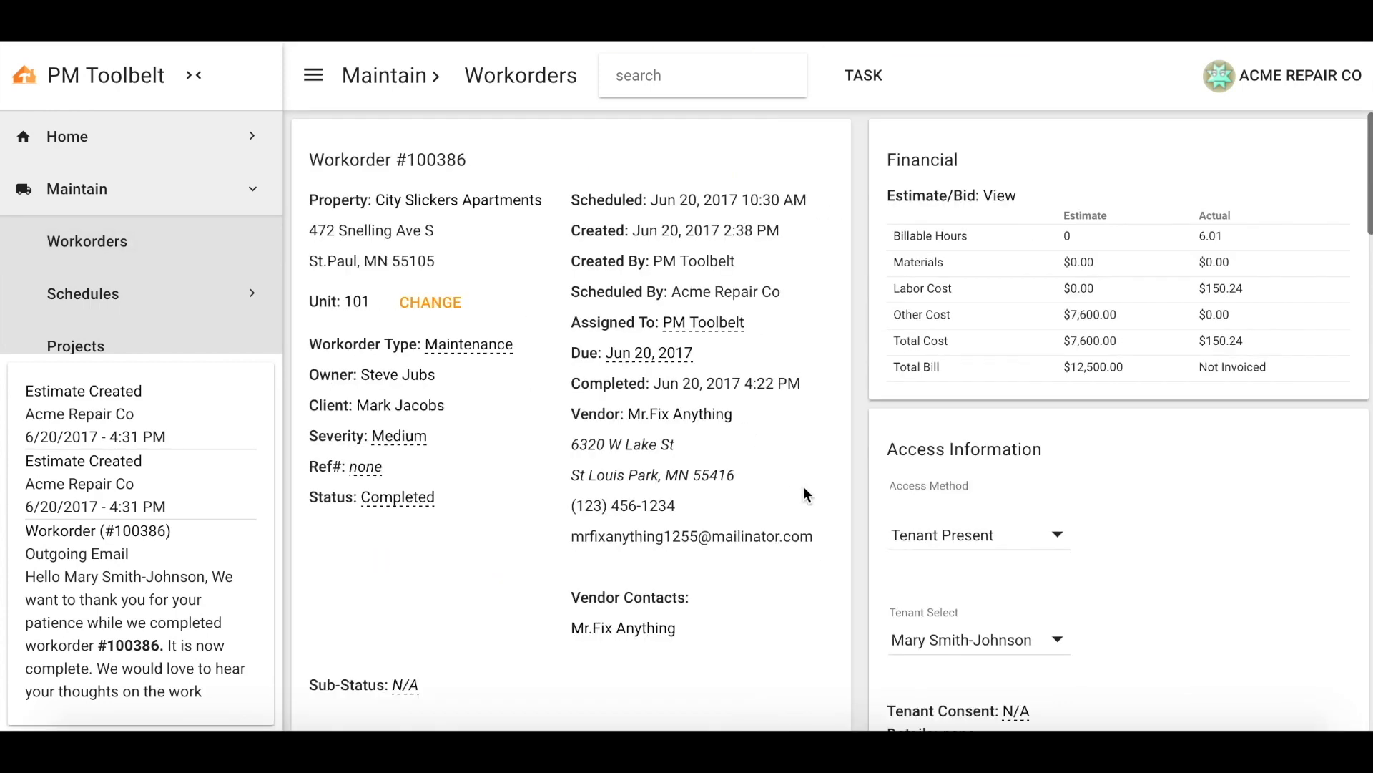
Examine the workorder's details, contacts, materials, related workorders and history entries
{"action": "scroll", "coordinate": [804, 491], "scroll_direction": "down", "scroll_amount": 3}
{"action": "scroll", "coordinate": [806, 494], "scroll_direction": "down", "scroll_amount": 1}
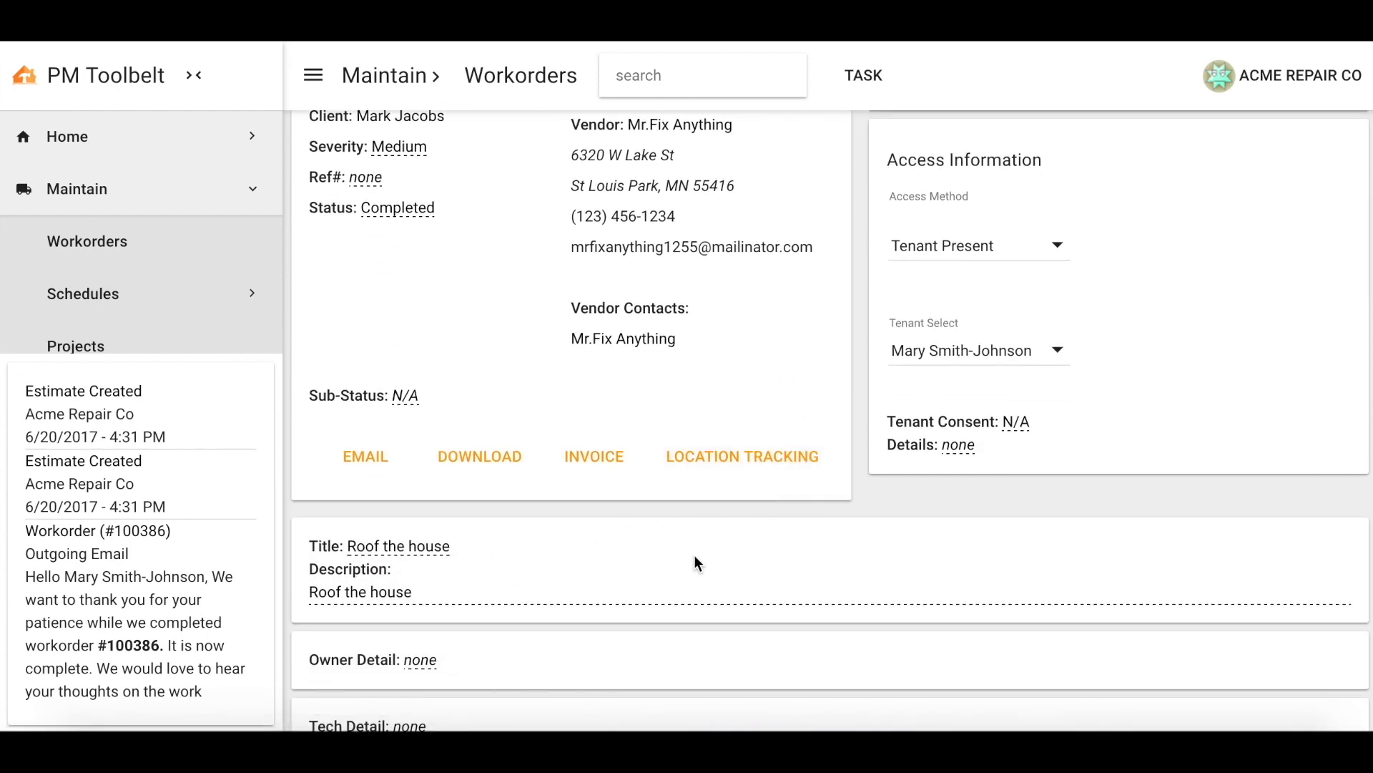
{"action": "scroll", "coordinate": [696, 562], "scroll_direction": "down", "scroll_amount": 13}
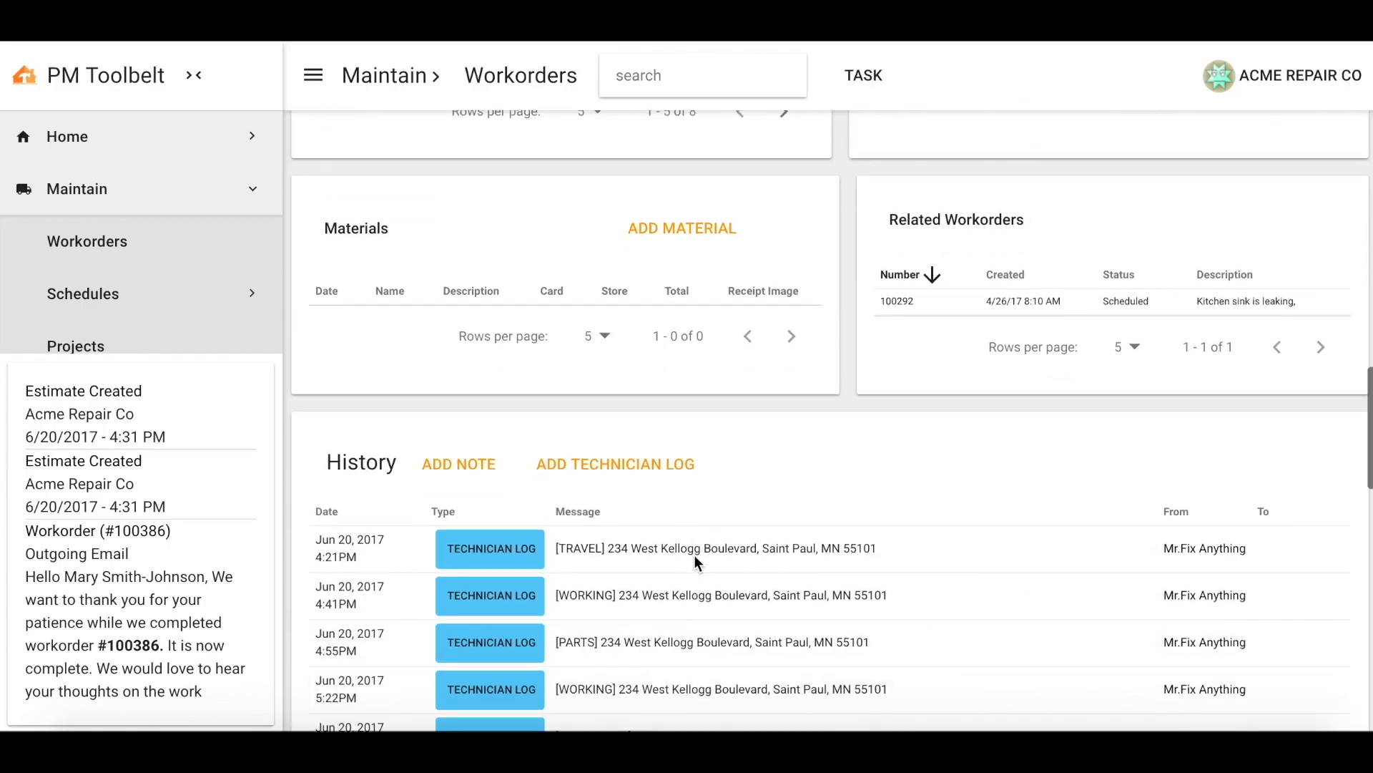
{"action": "scroll", "coordinate": [694, 555], "scroll_direction": "down", "scroll_amount": 8}
{"action": "scroll", "coordinate": [694, 552], "scroll_direction": "down", "scroll_amount": 3}
{"action": "scroll", "coordinate": [694, 551], "scroll_direction": "up", "scroll_amount": 5}
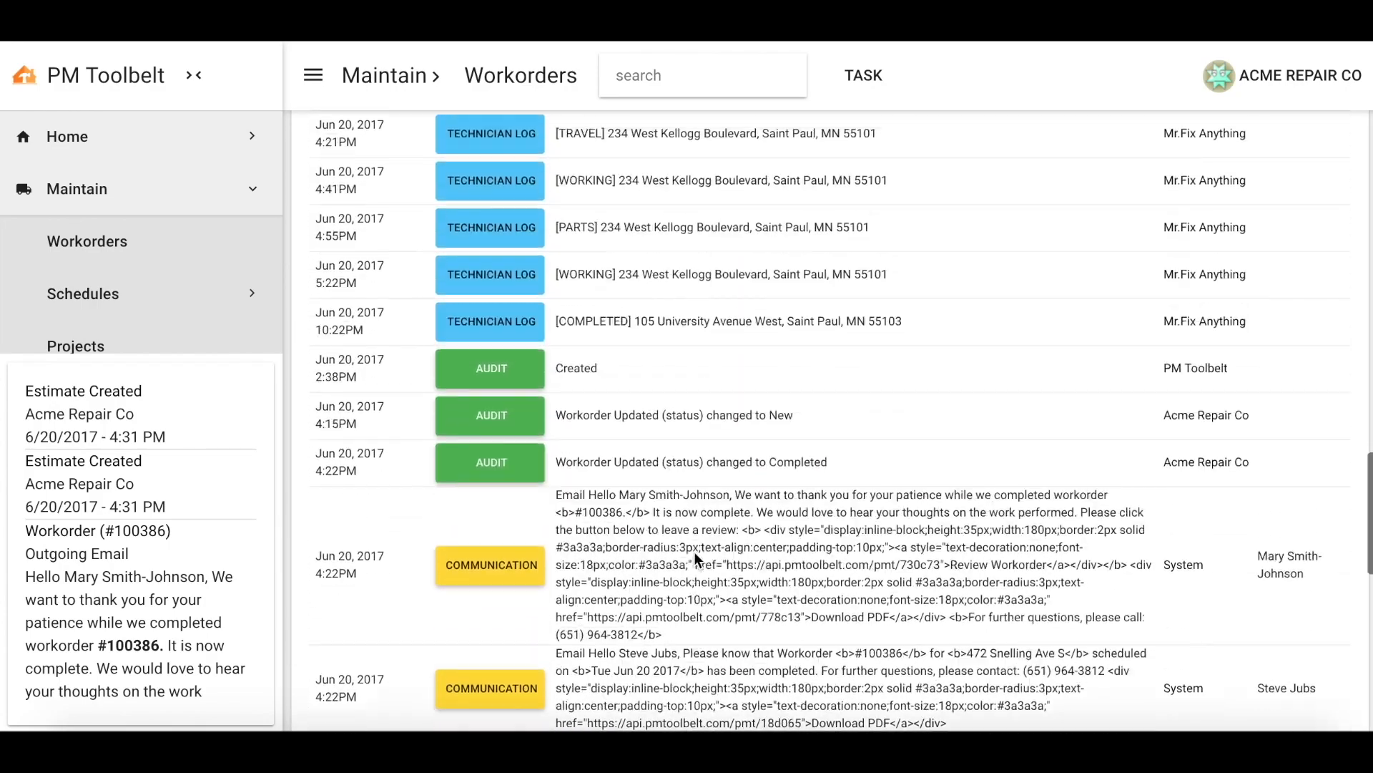
{"action": "scroll", "coordinate": [694, 551], "scroll_direction": "up", "scroll_amount": 10}
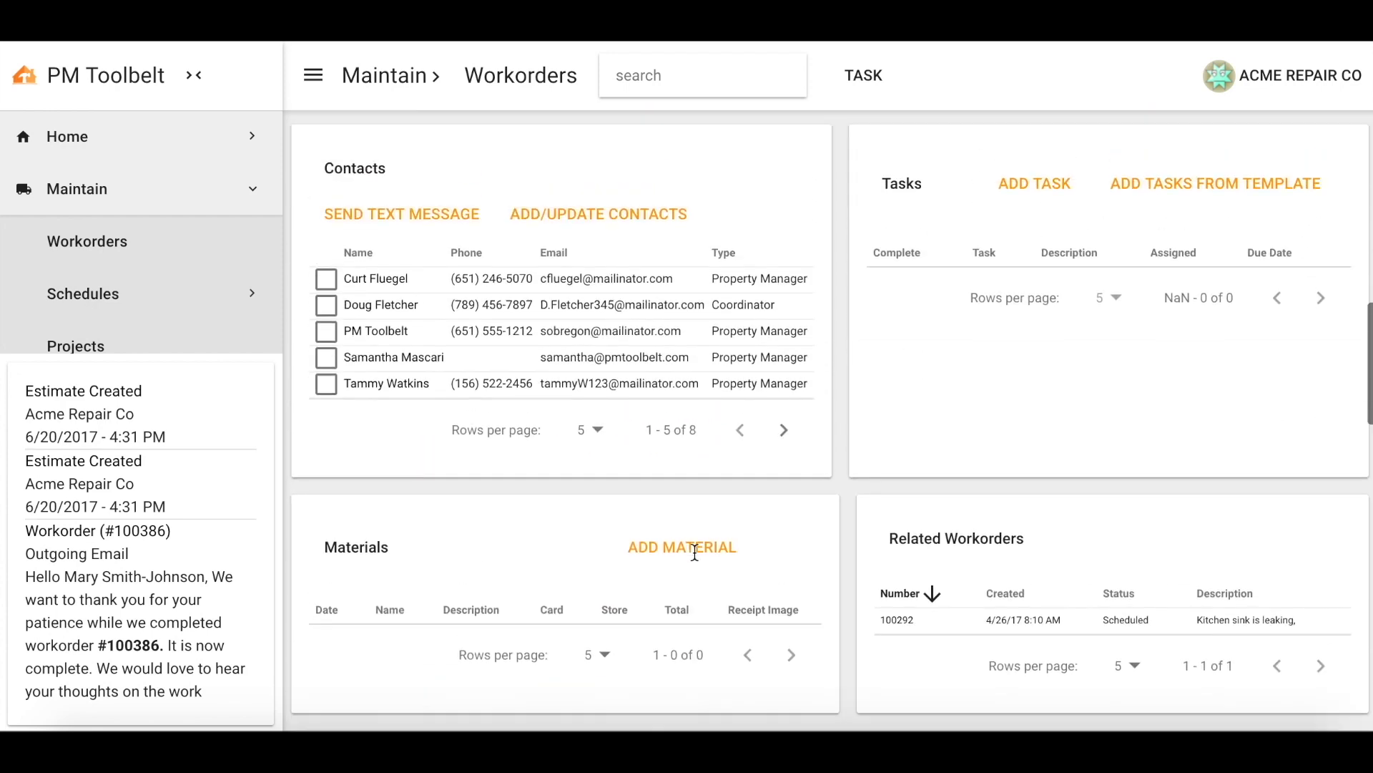
{"action": "scroll", "coordinate": [694, 553], "scroll_direction": "up", "scroll_amount": 15}
{"action": "scroll", "coordinate": [696, 555], "scroll_direction": "down", "scroll_amount": 1}
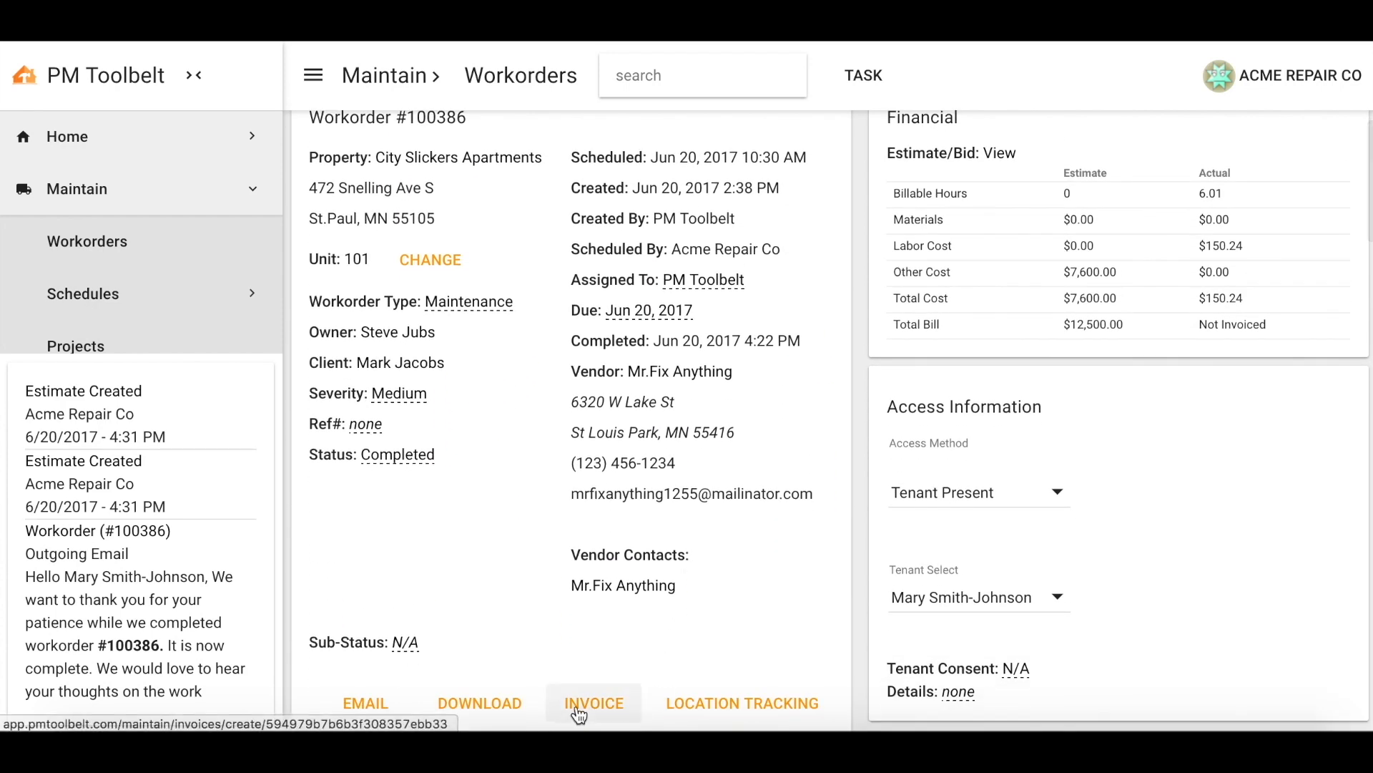
Start an invoice for this workorder, check its labor and material lines, and generate the invoice
{"action": "left_click", "coordinate": [578, 708]}
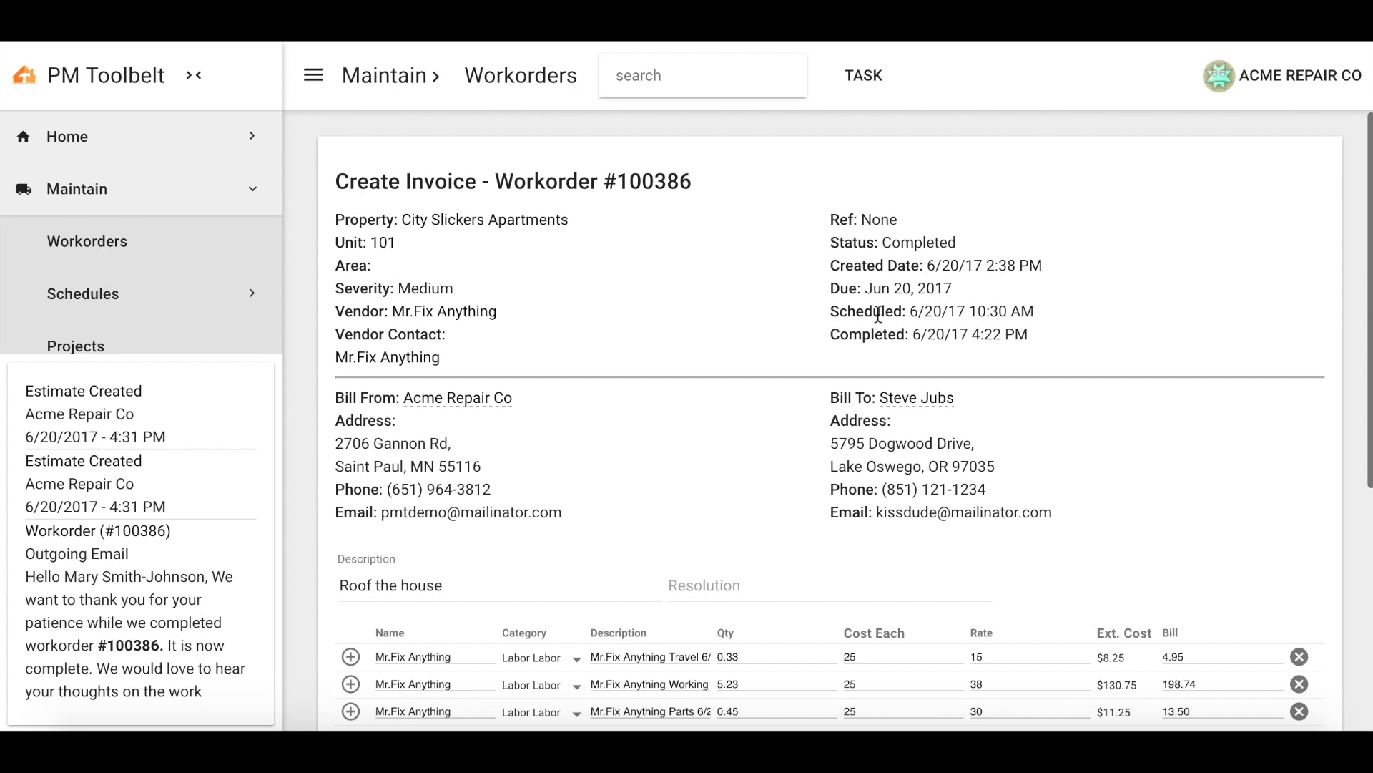
{"action": "scroll", "coordinate": [759, 367], "scroll_direction": "down", "scroll_amount": 2}
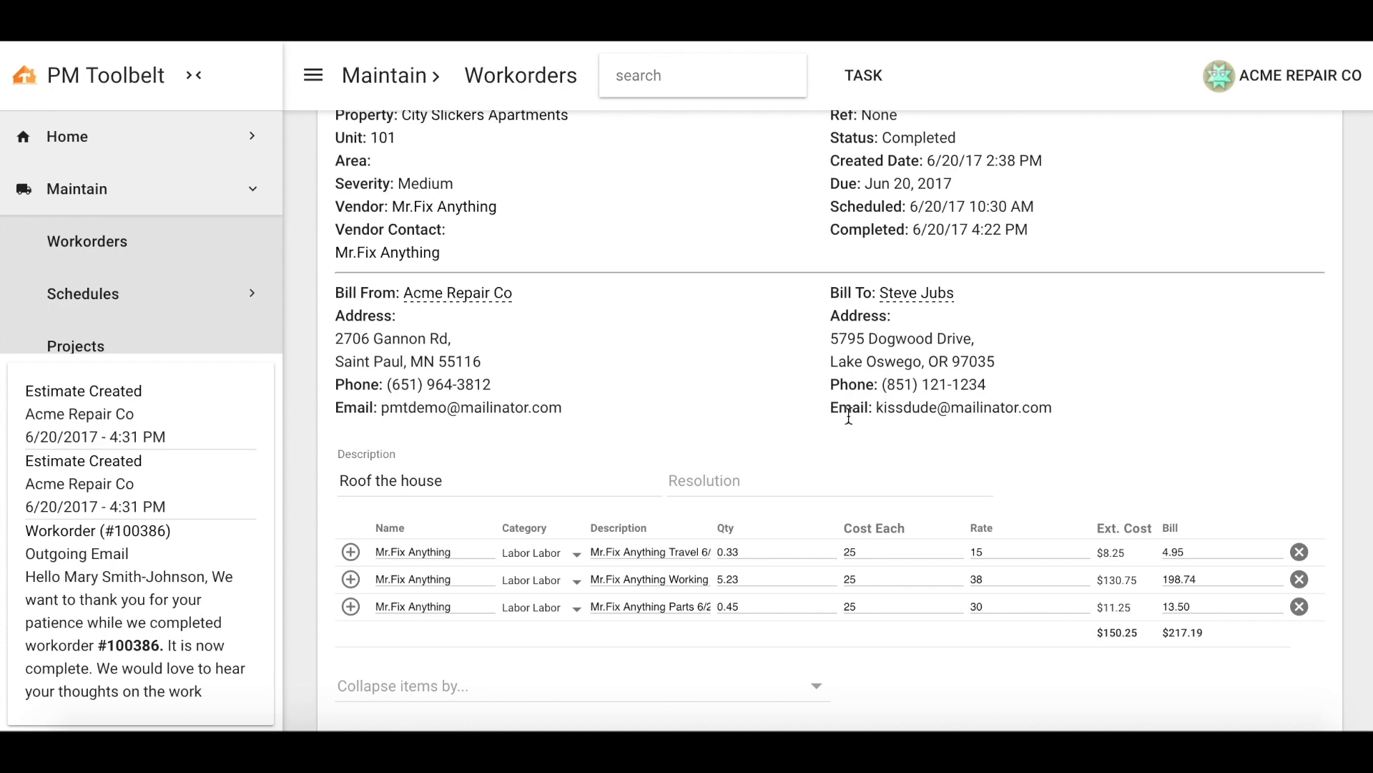
{"action": "scroll", "coordinate": [849, 415], "scroll_direction": "down", "scroll_amount": 3}
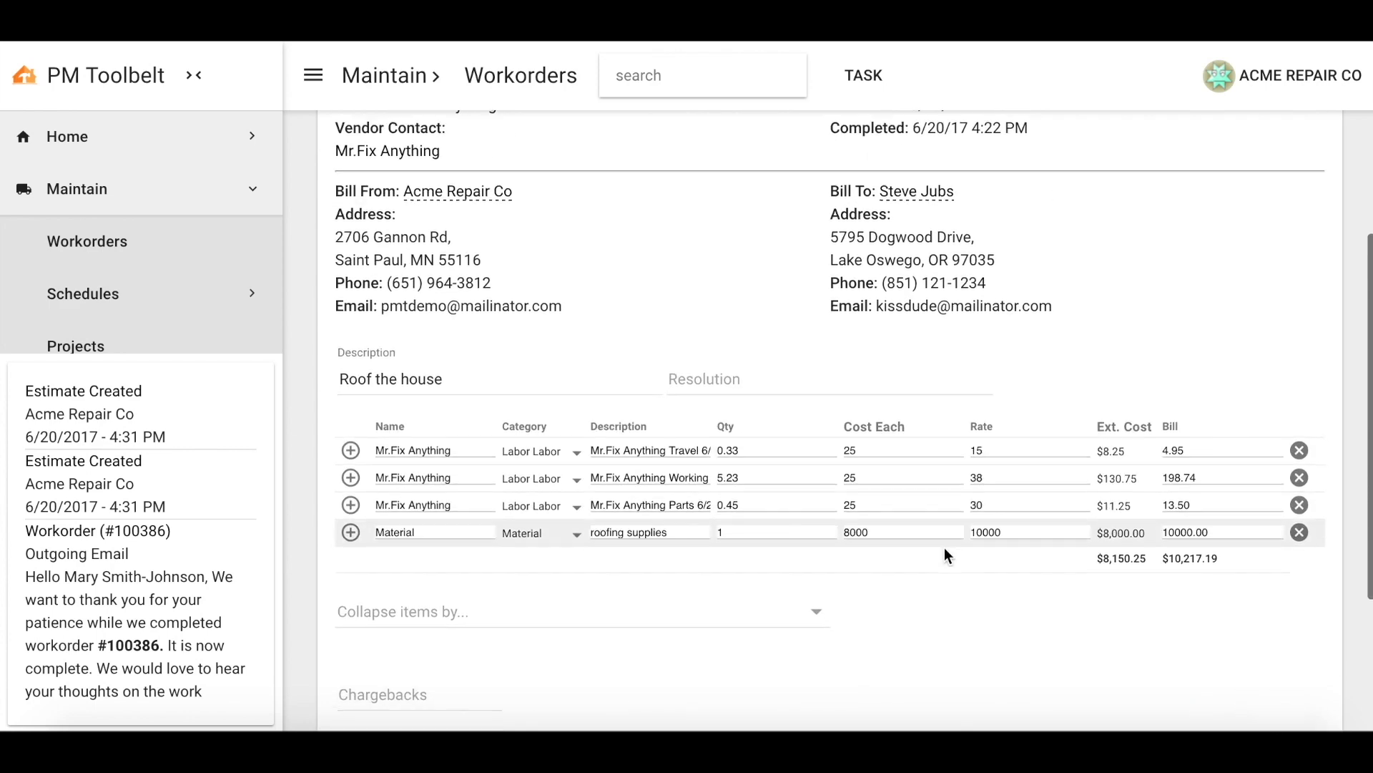
{"action": "scroll", "coordinate": [944, 550], "scroll_direction": "down", "scroll_amount": 2}
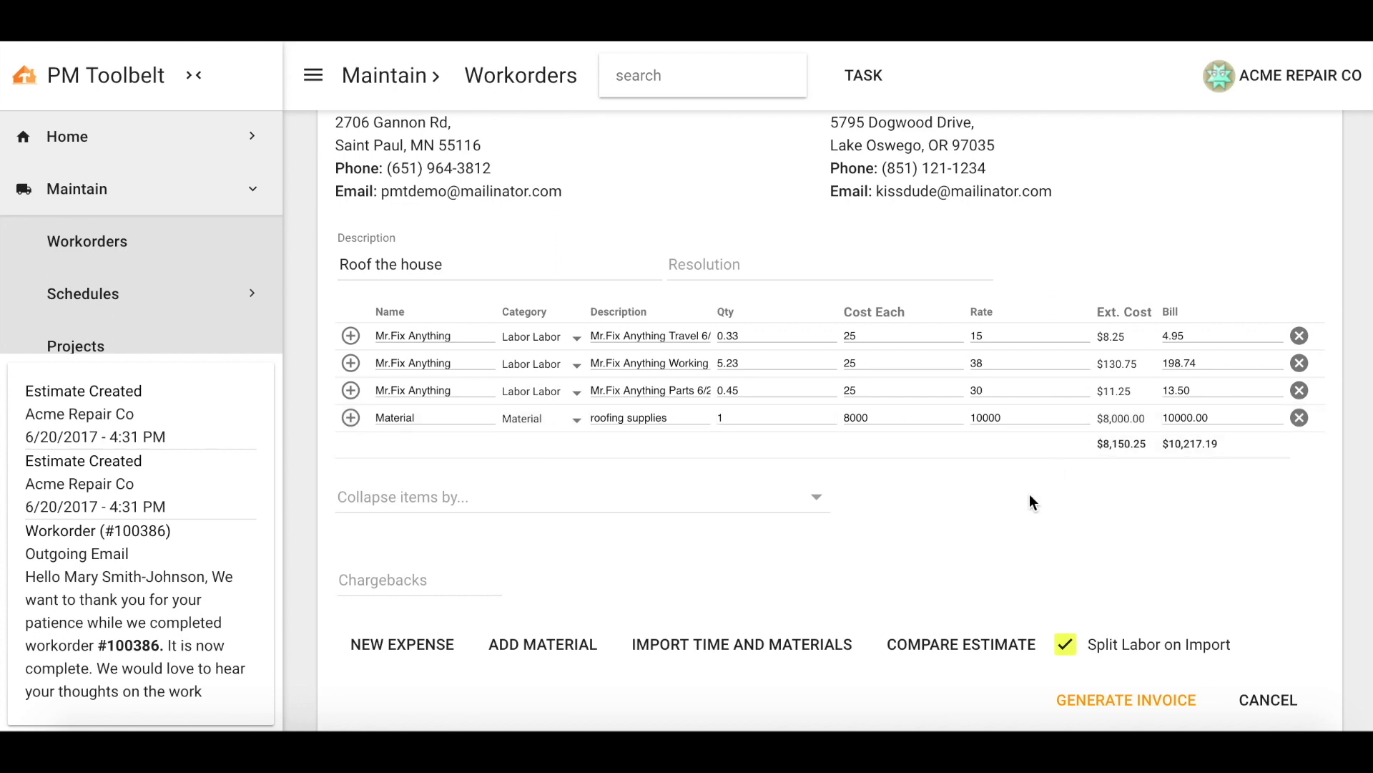
{"action": "scroll", "coordinate": [1029, 494], "scroll_direction": "down", "scroll_amount": 1}
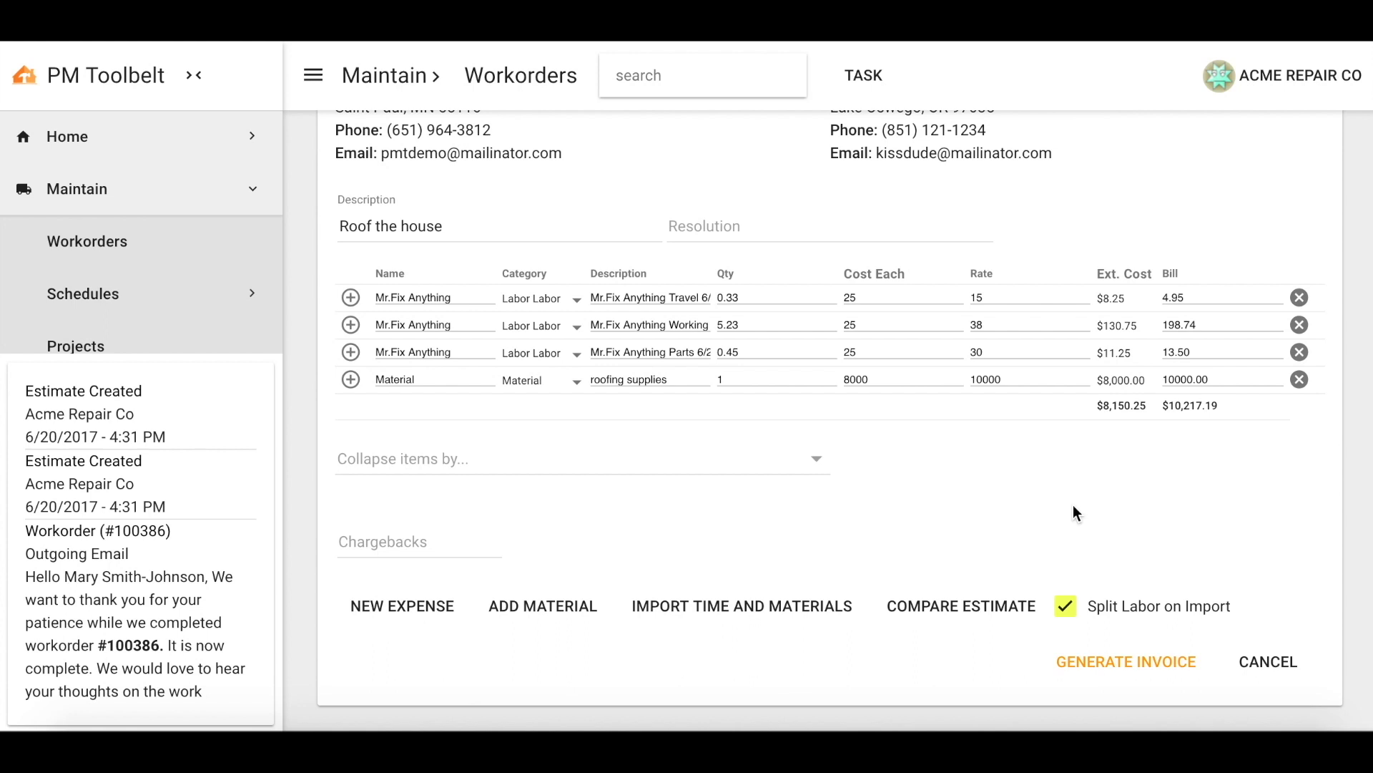
{"action": "left_click", "coordinate": [1098, 673]}
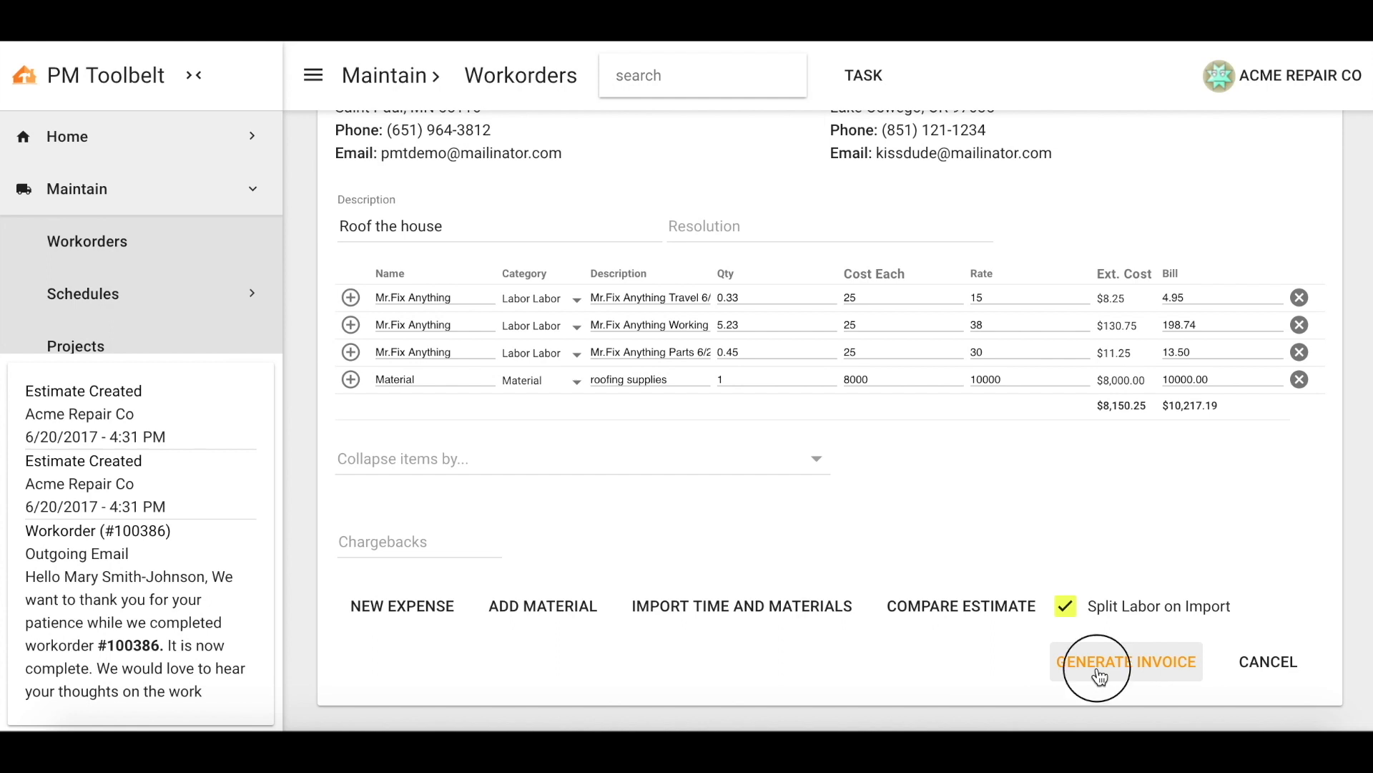
Look over the generated invoice and show its Send Email form
{"action": "scroll", "coordinate": [951, 324], "scroll_direction": "down", "scroll_amount": 3}
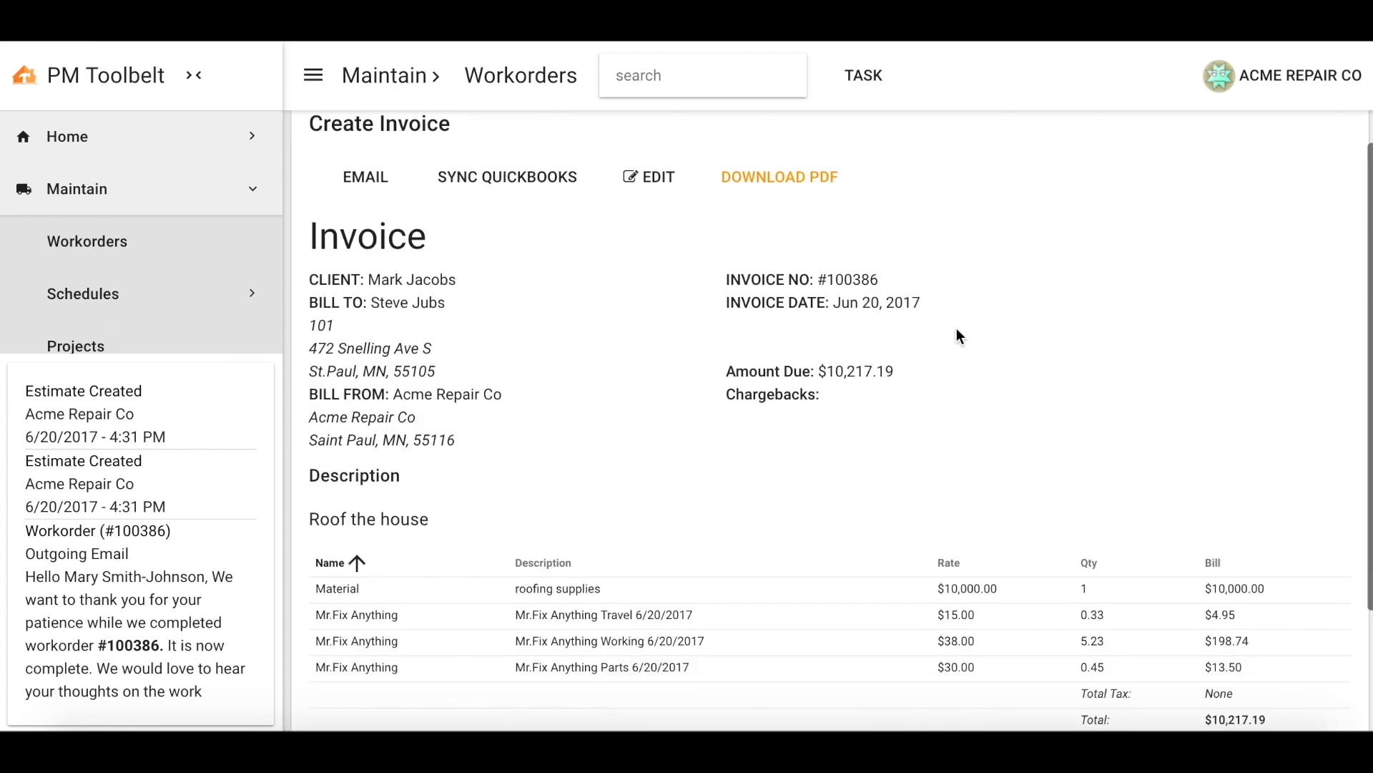
{"action": "scroll", "coordinate": [956, 336], "scroll_direction": "up", "scroll_amount": 1}
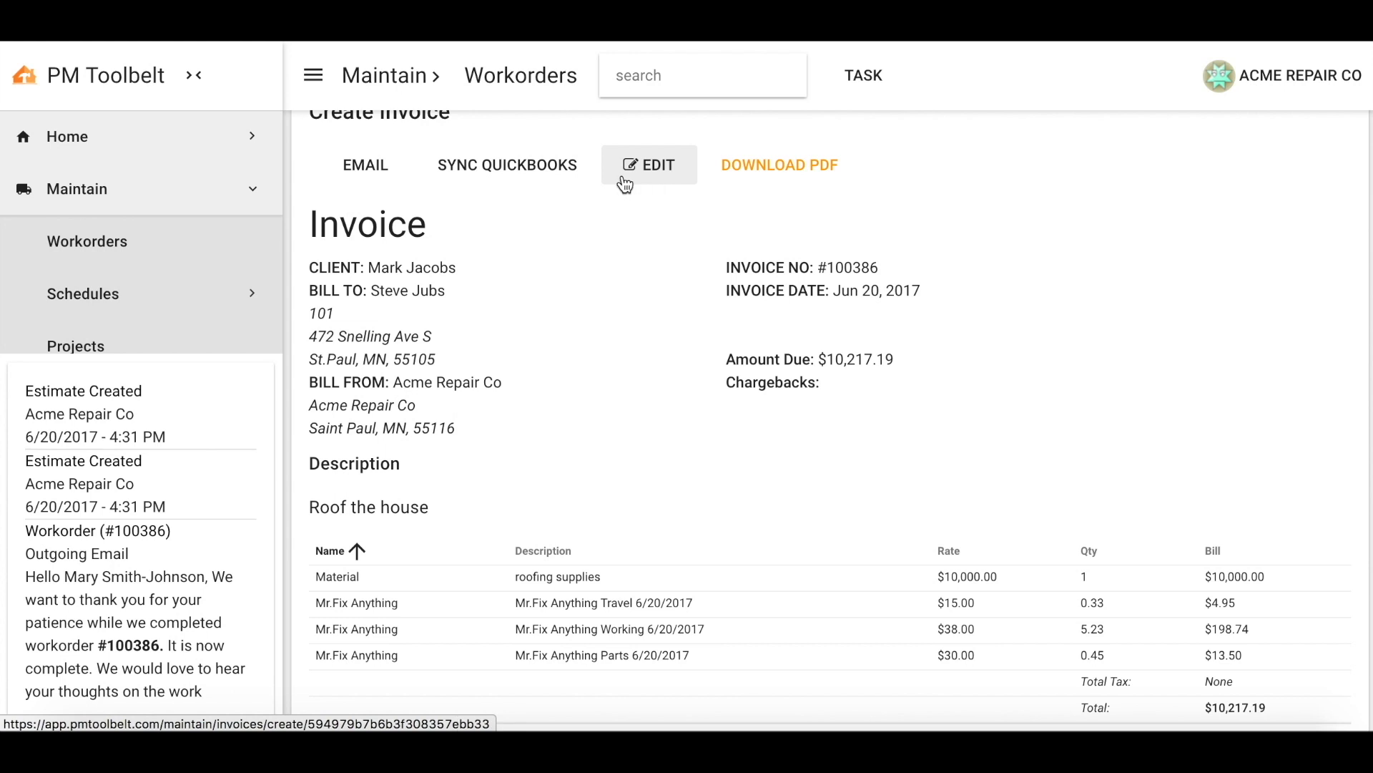
{"action": "left_click", "coordinate": [358, 179]}
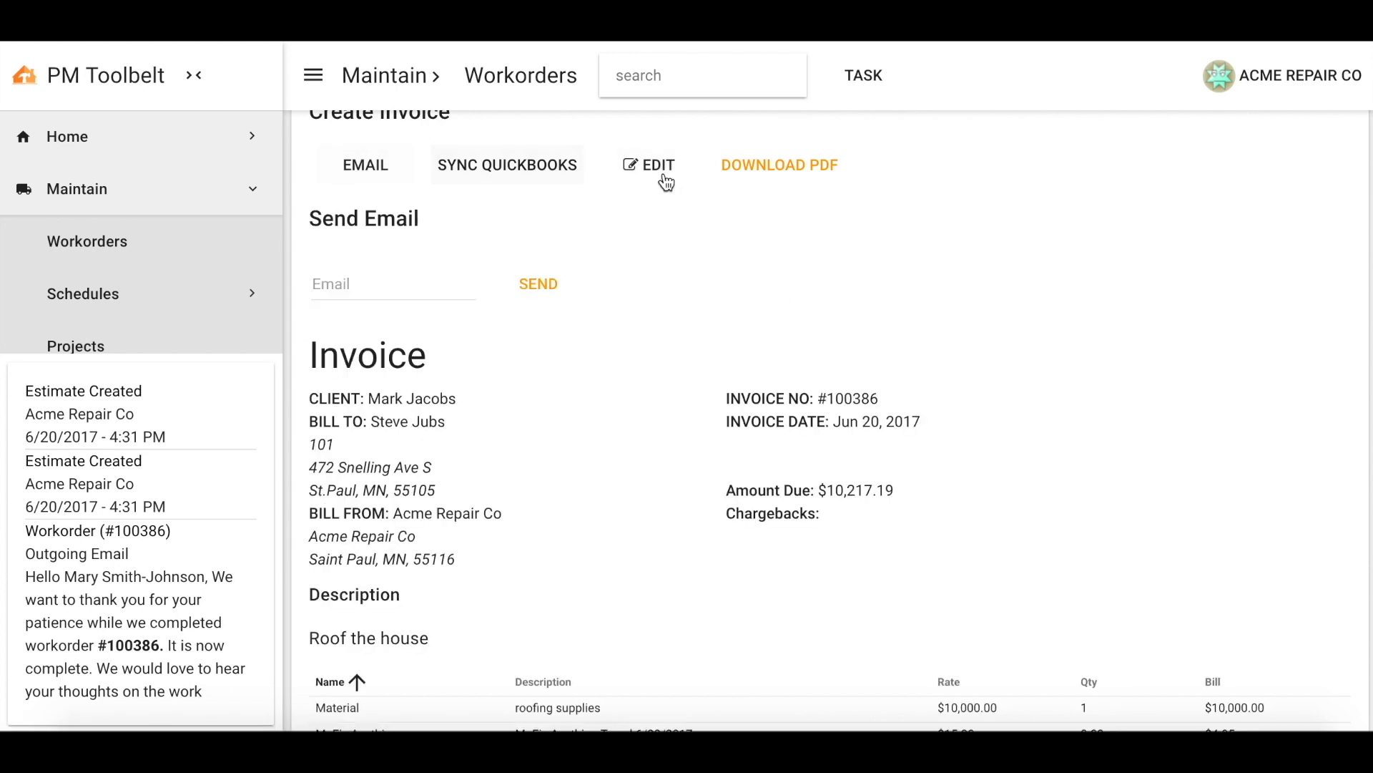
Download the invoice as a PDF, review its work site and order summary, and close the PDF
{"action": "left_click", "coordinate": [795, 175]}
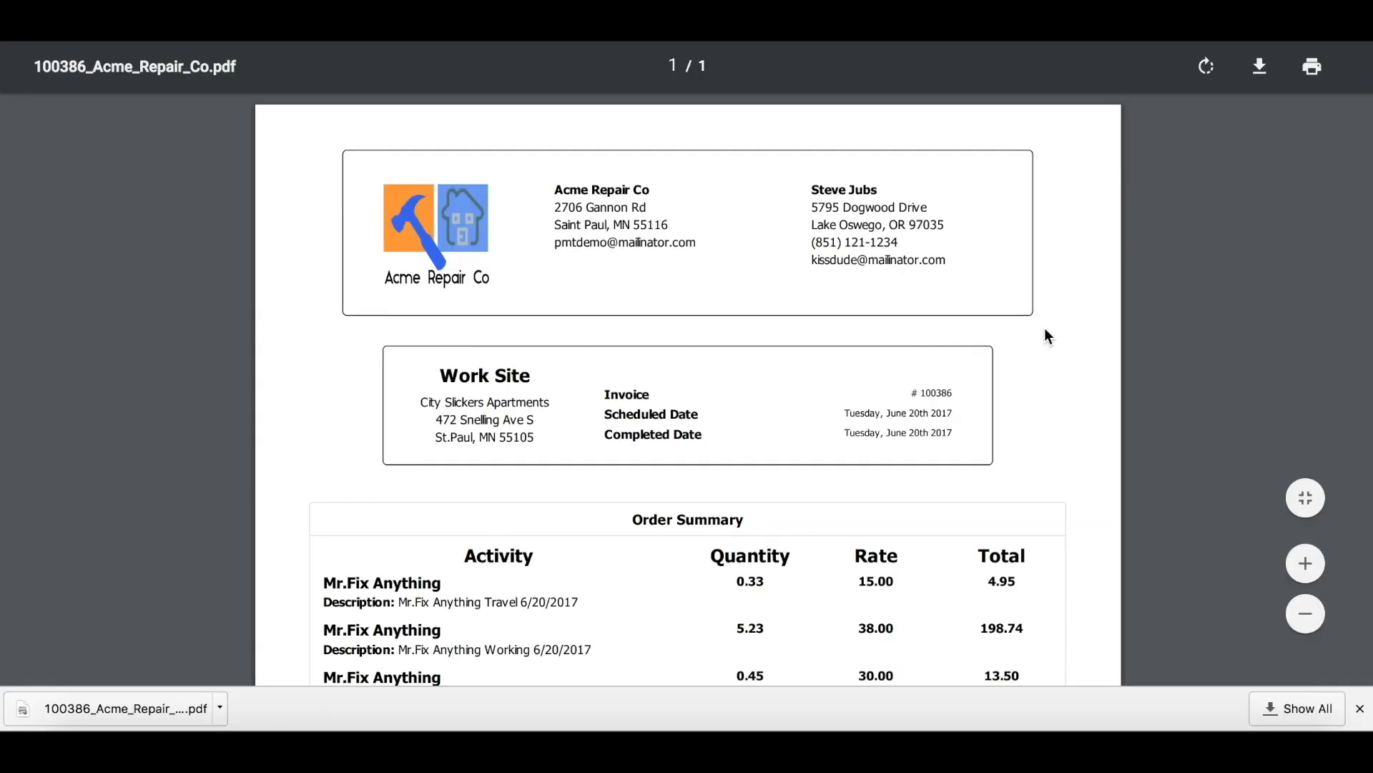
{"action": "scroll", "coordinate": [965, 306], "scroll_direction": "down", "scroll_amount": 2}
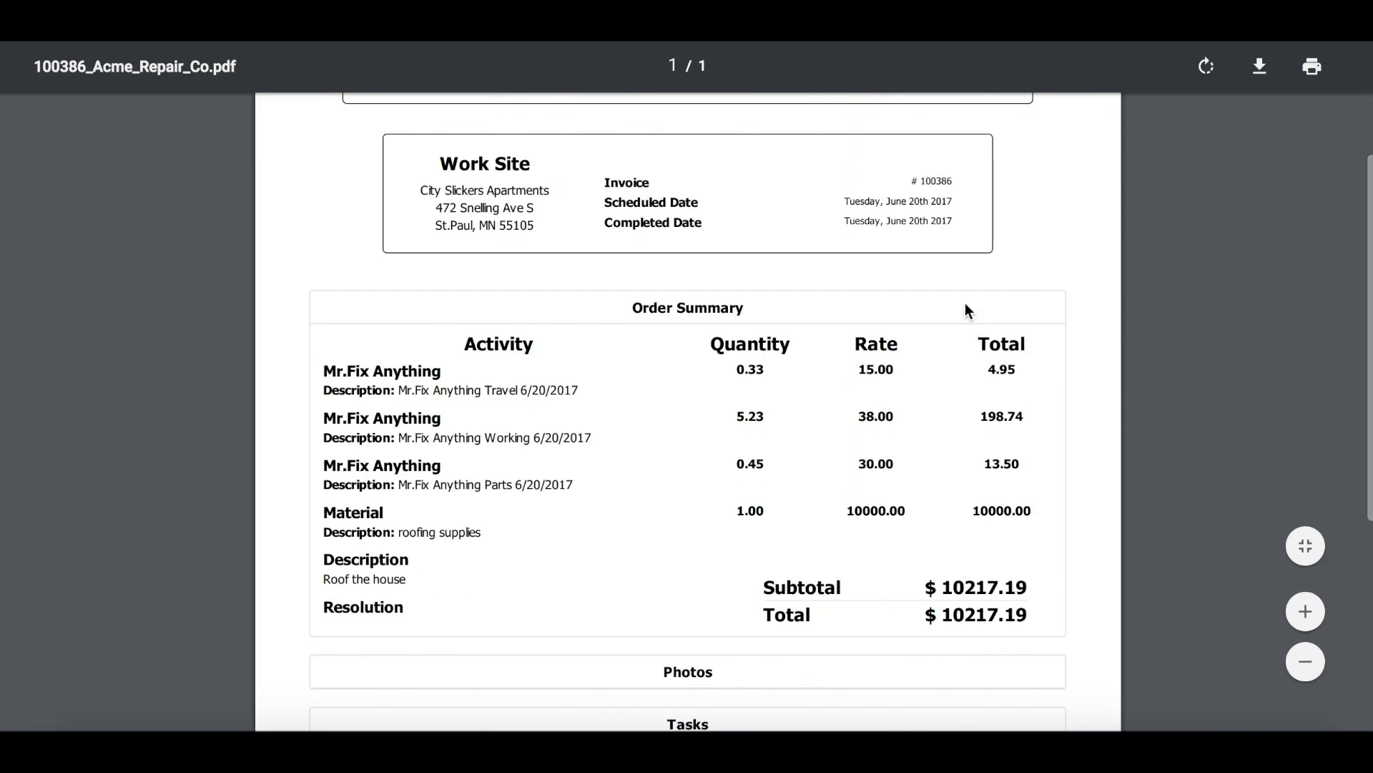
{"action": "scroll", "coordinate": [964, 302], "scroll_direction": "down", "scroll_amount": 1}
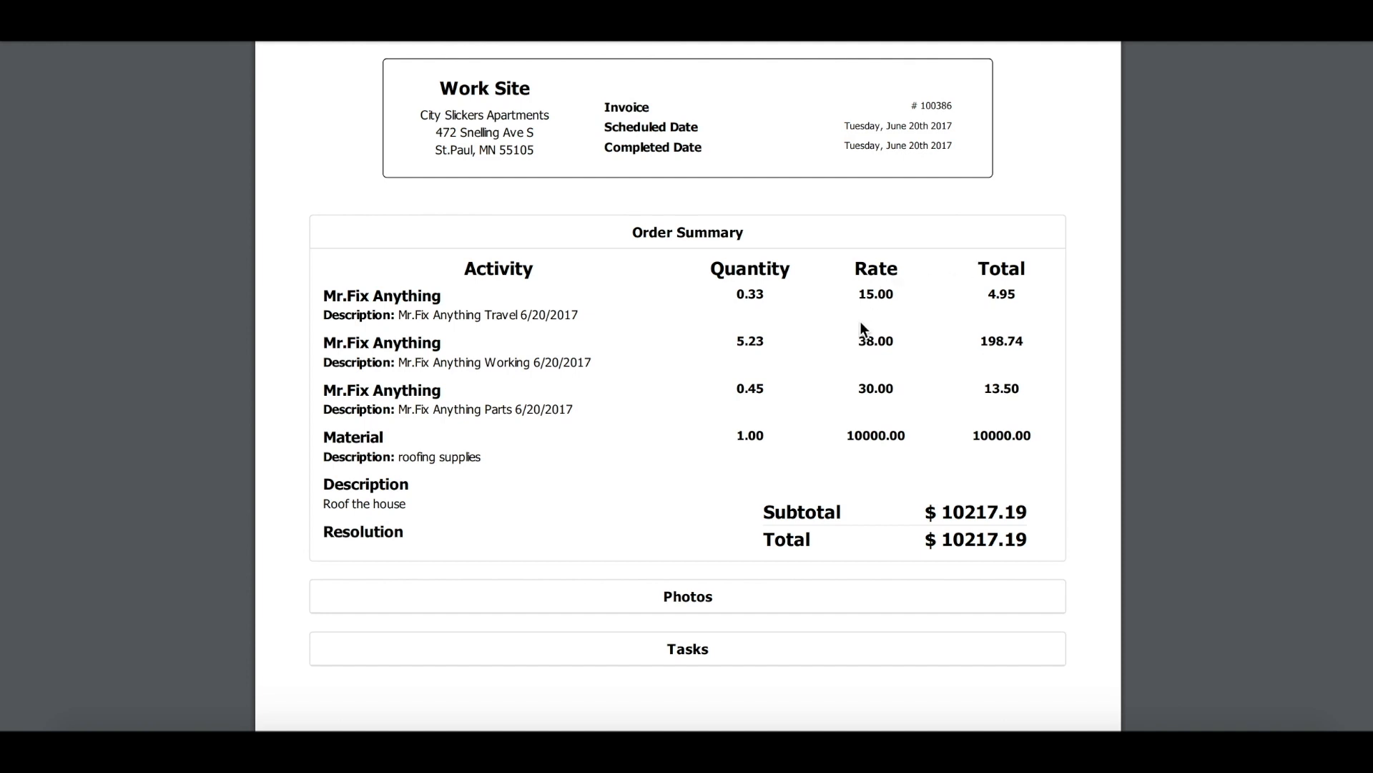
{"action": "scroll", "coordinate": [844, 567], "scroll_direction": "down", "scroll_amount": 2}
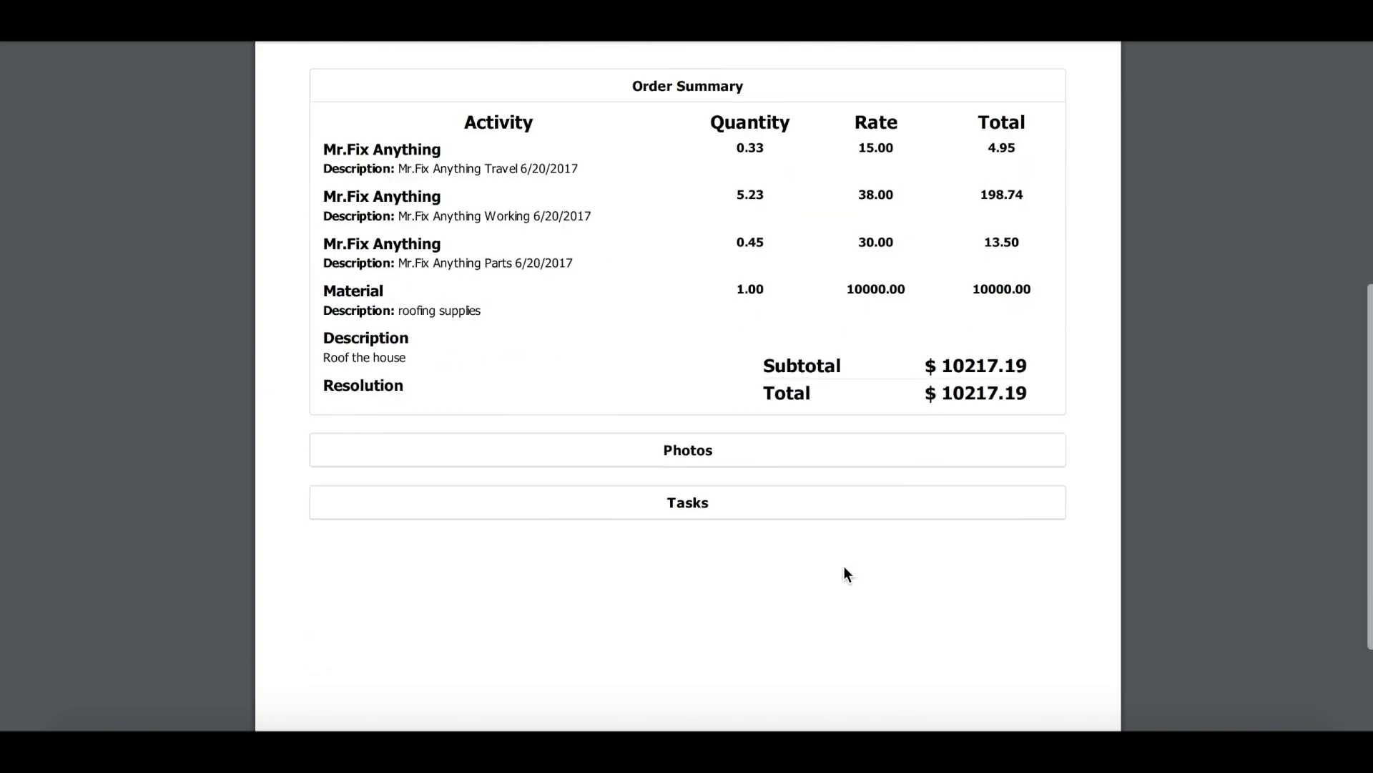
{"action": "scroll", "coordinate": [844, 574], "scroll_direction": "up", "scroll_amount": 5}
{"action": "key", "text": "ctrl+w"}
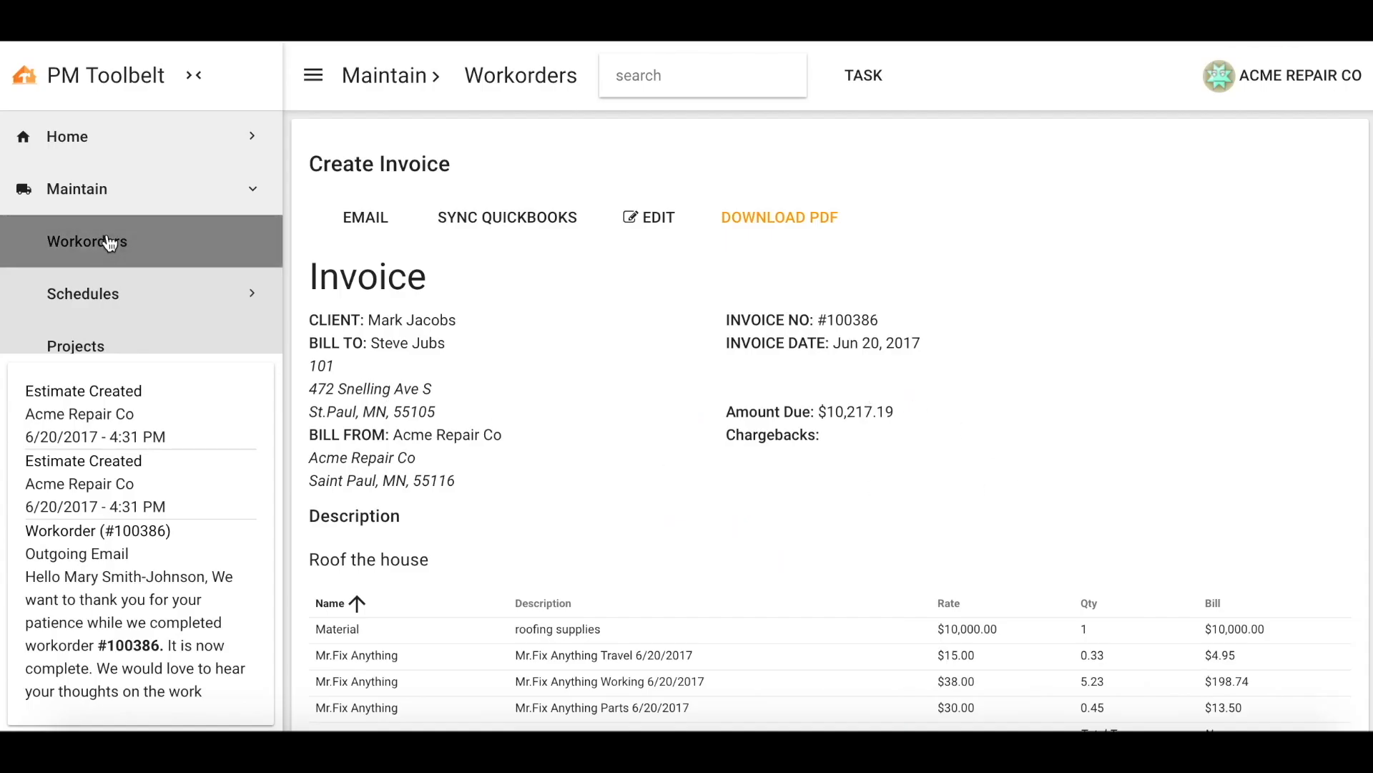
Return to the Workorders list and switch to the Invoicing list under Maintain
{"action": "left_click", "coordinate": [89, 250]}
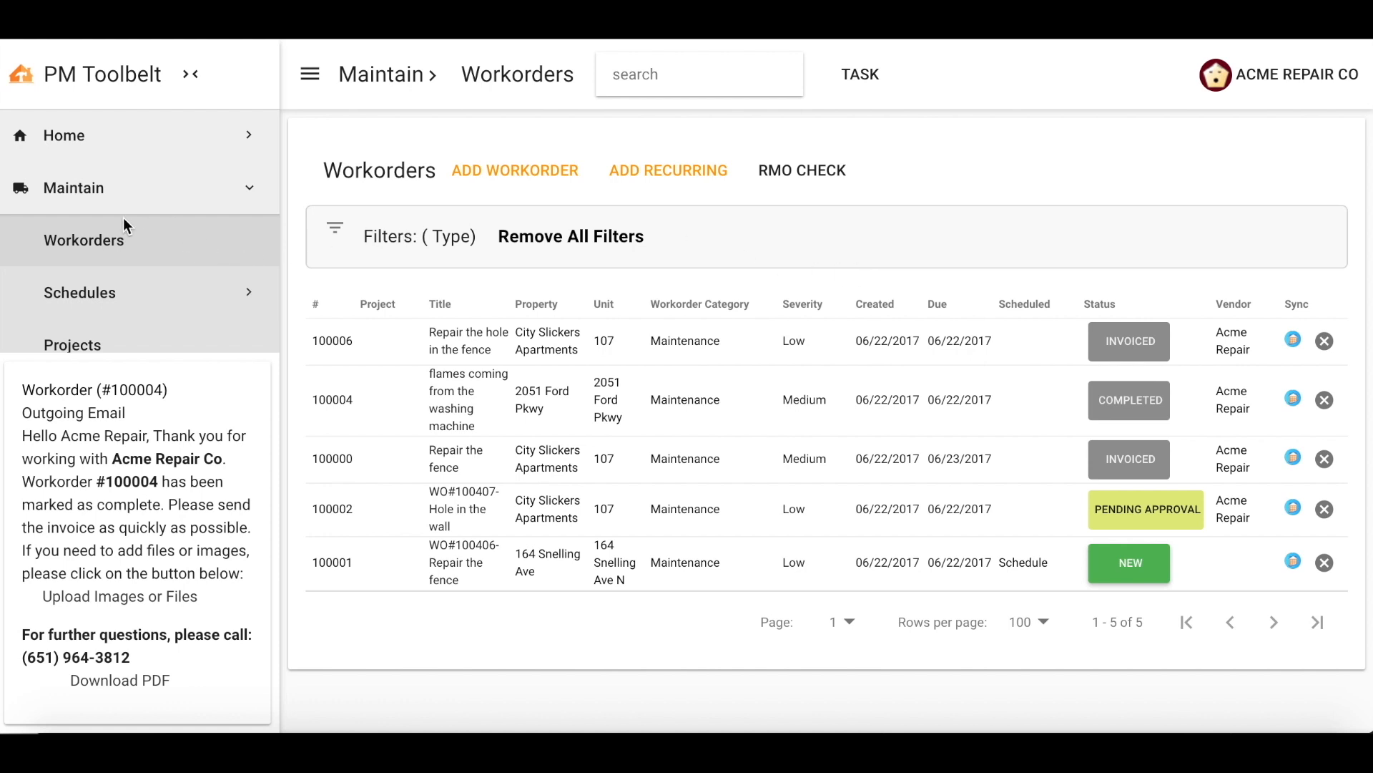
{"action": "scroll", "coordinate": [124, 222], "scroll_direction": "down", "scroll_amount": 3}
{"action": "scroll", "coordinate": [123, 219], "scroll_direction": "down", "scroll_amount": 1}
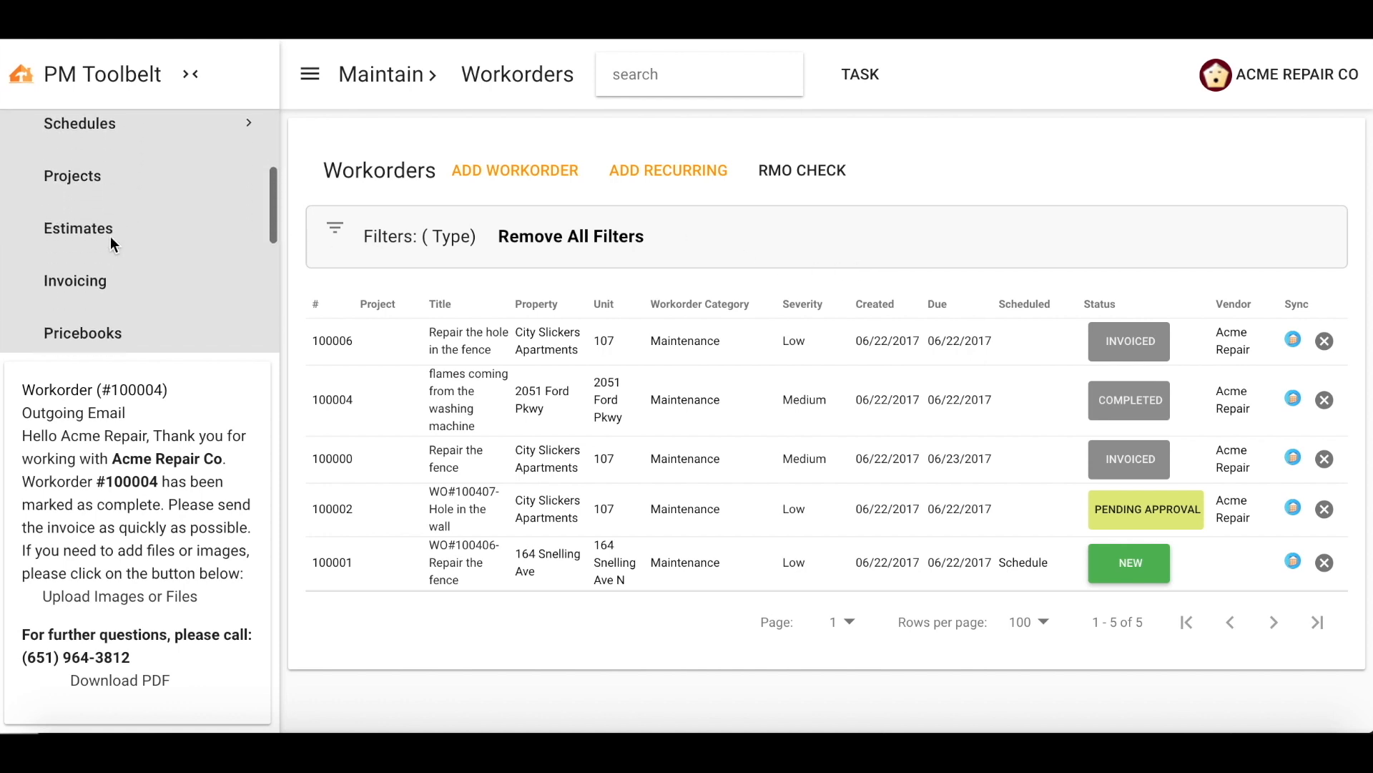
{"action": "left_click", "coordinate": [79, 282]}
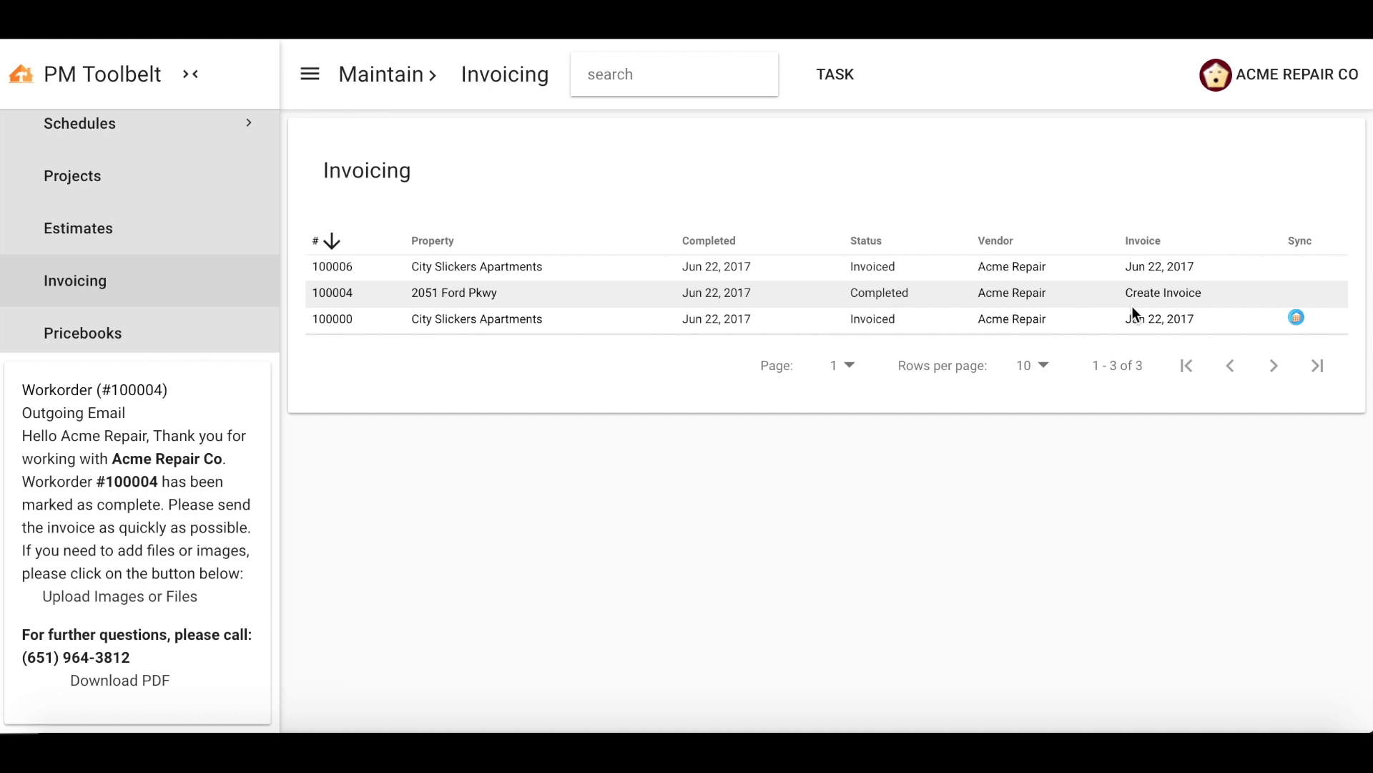
{"action": "left_click", "coordinate": [339, 295]}
{"action": "scroll", "coordinate": [691, 529], "scroll_direction": "down", "scroll_amount": 2}
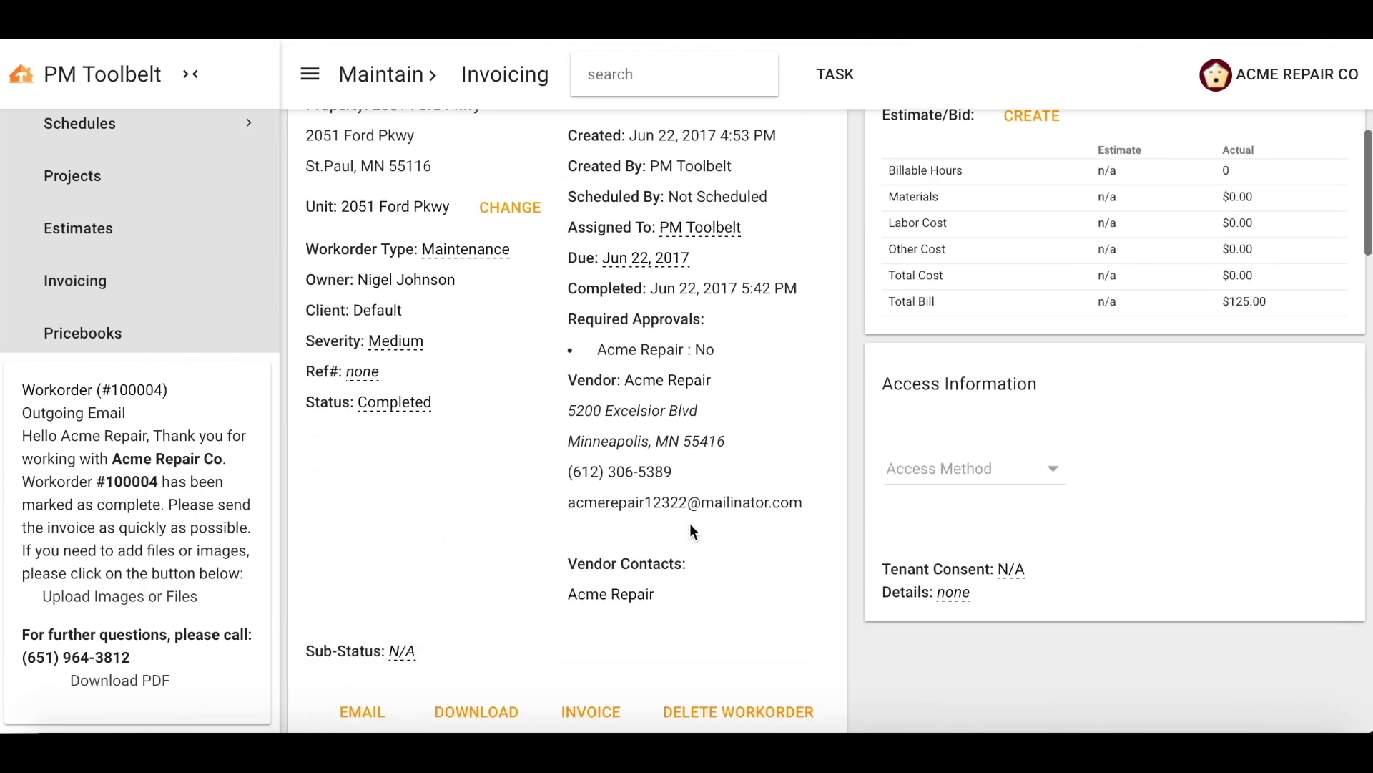
{"action": "left_click", "coordinate": [603, 662]}
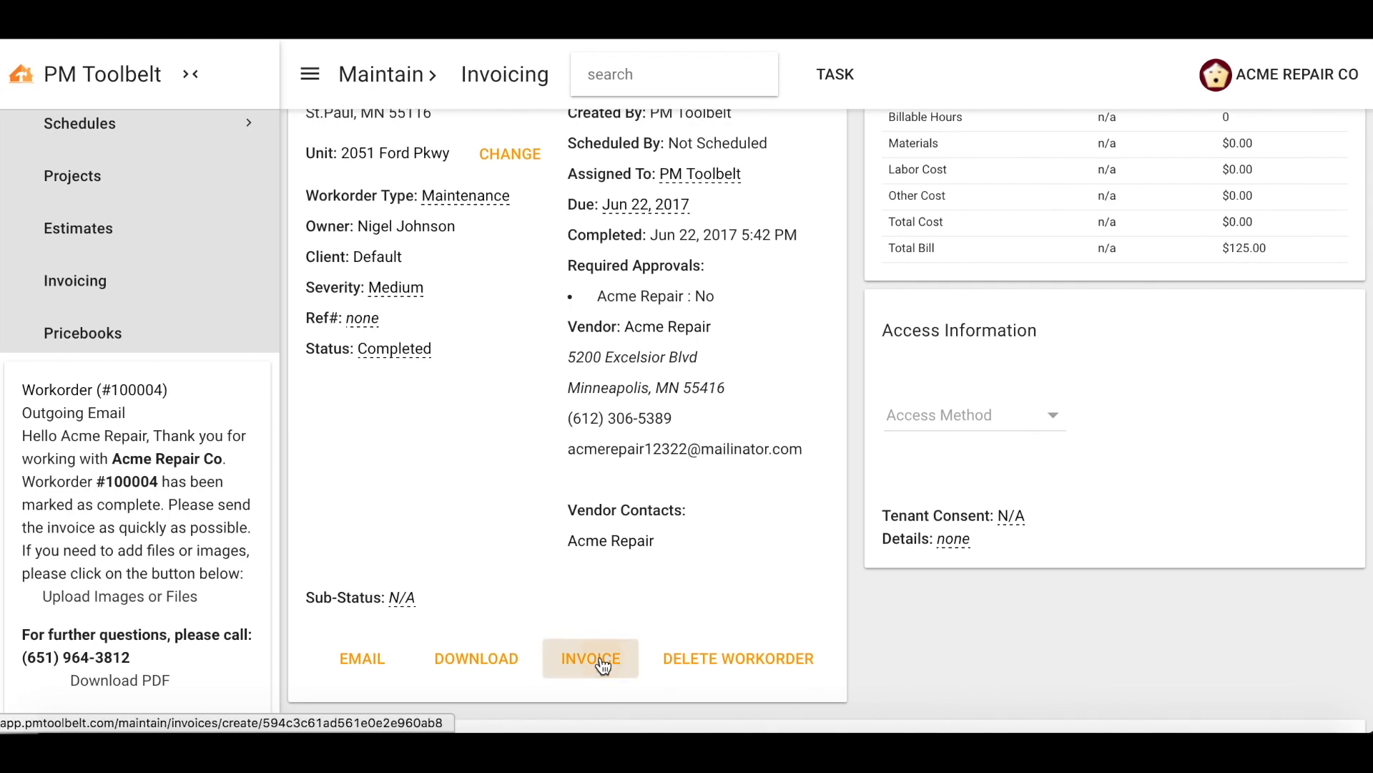